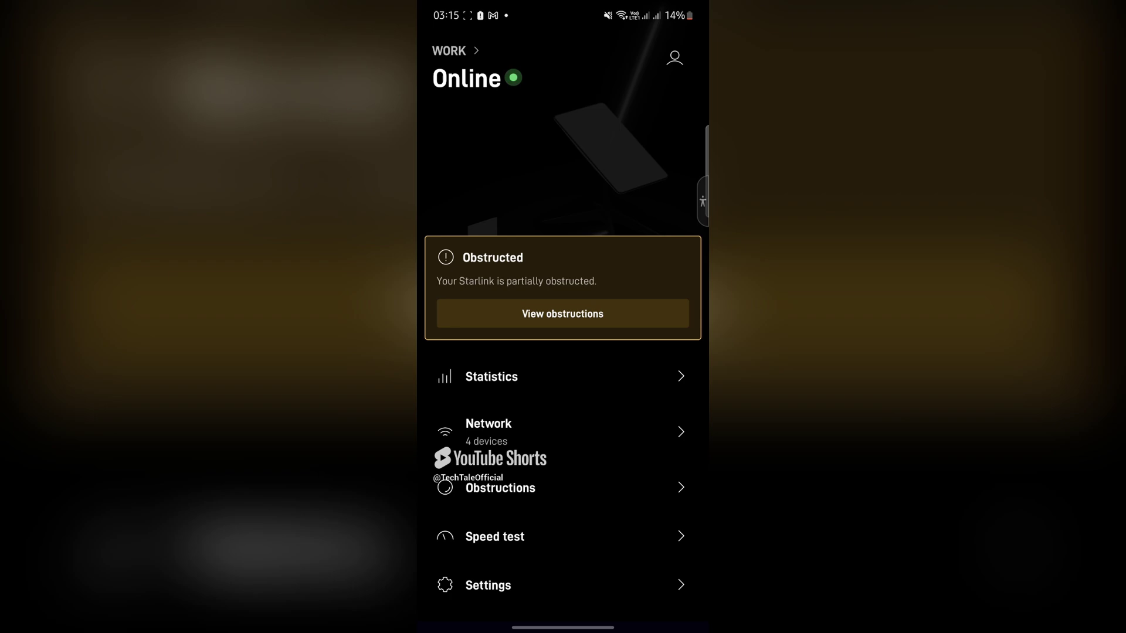
pyautogui.scroll(-2, 573, 440)
pyautogui.scroll(-5, 574, 393)
pyautogui.scroll(2, 573, 309)
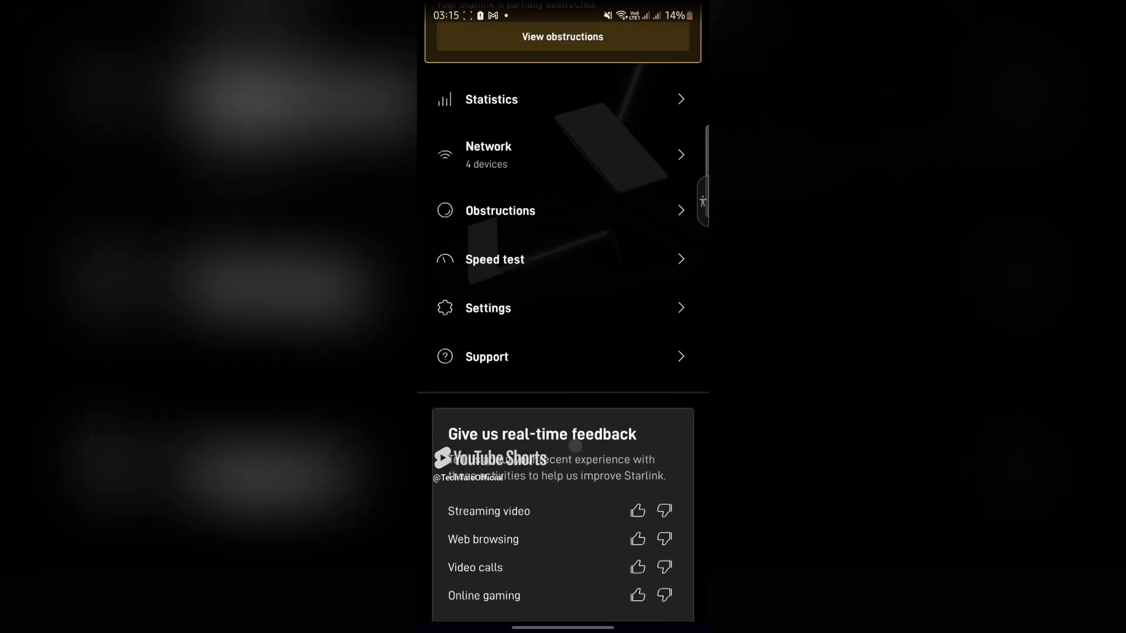
# Open Settings, glance at the Starlink dish tab, and return to the Router tab.
pyautogui.click(489, 309)
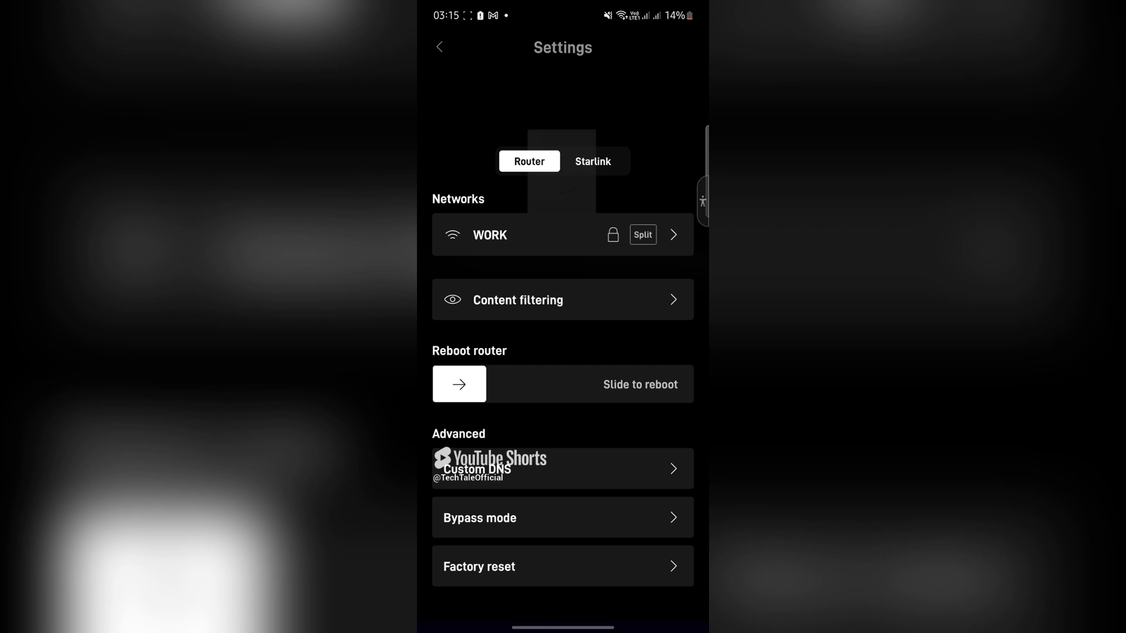
pyautogui.click(593, 160)
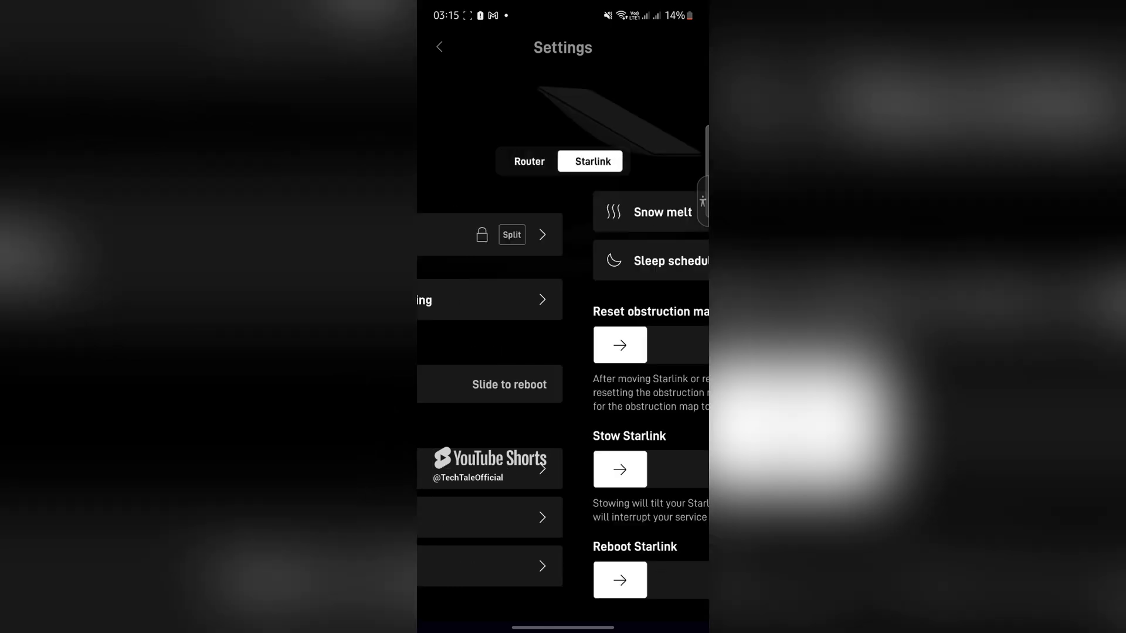
pyautogui.click(530, 161)
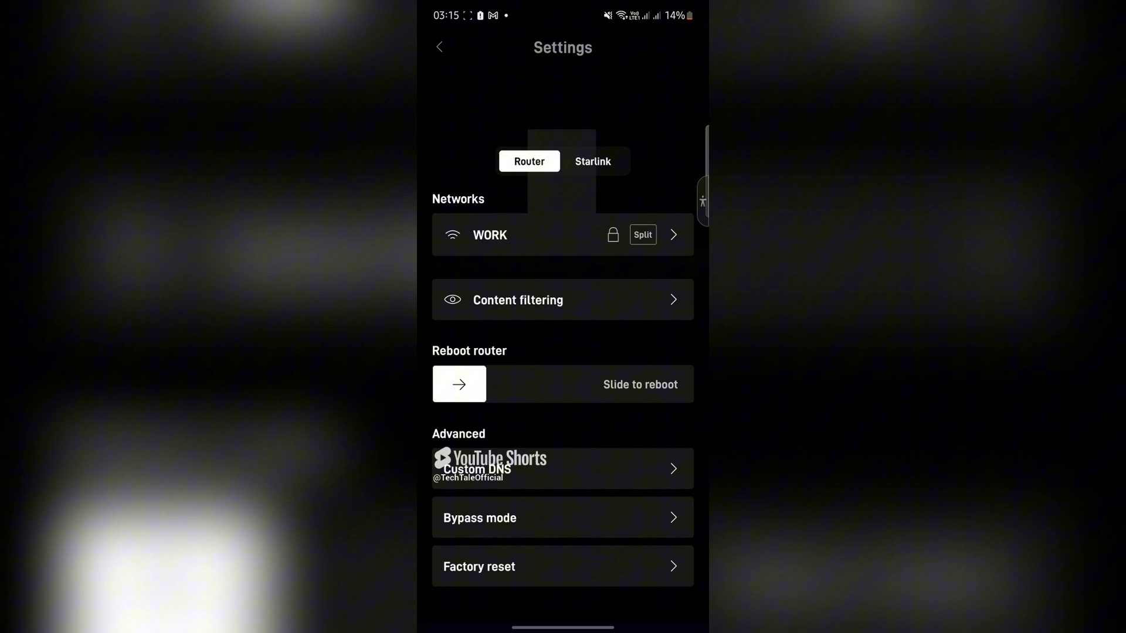
pyautogui.scroll(4, 563, 352)
pyautogui.scroll(-3, 567, 367)
# View the Bypass mode page and its factory-reset-to-reverse warning, then return to router settings.
pyautogui.click(557, 520)
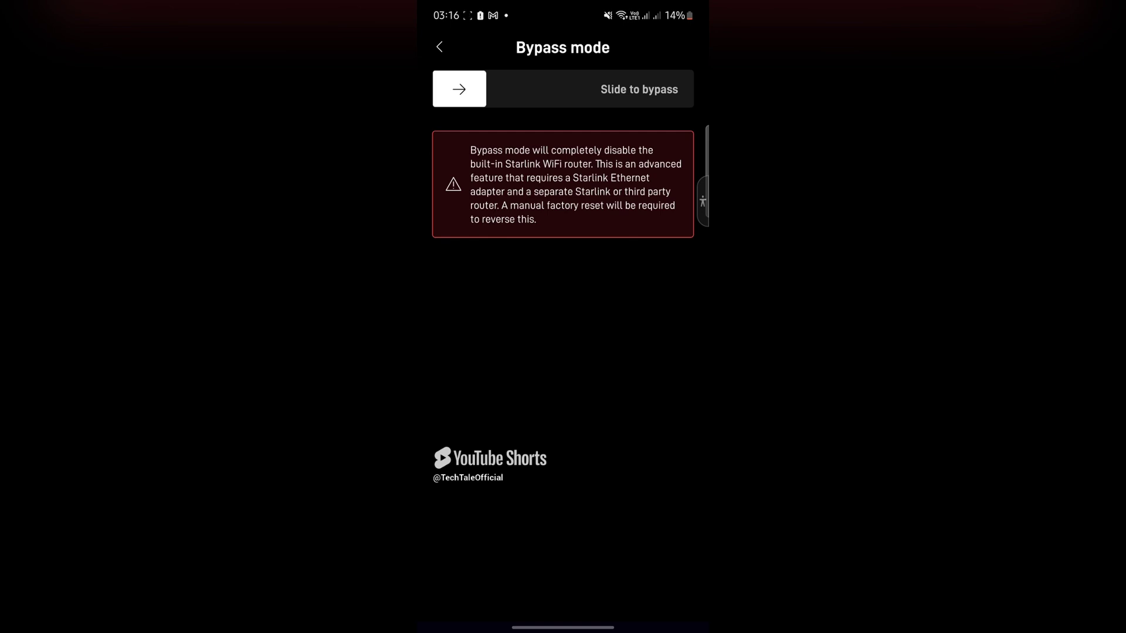
pyautogui.click(439, 47)
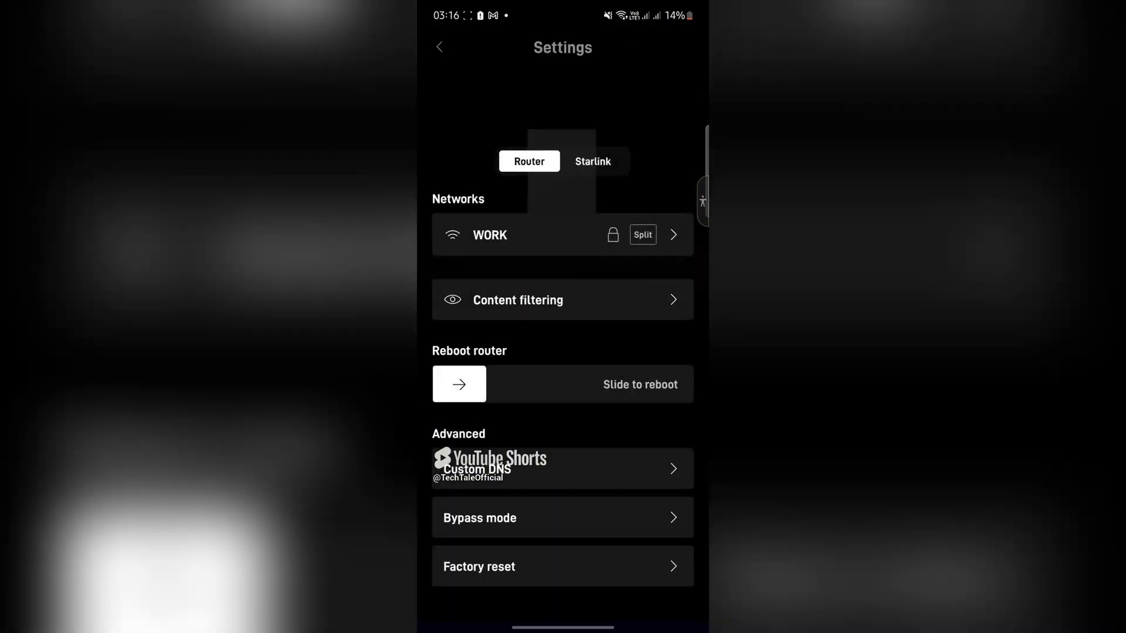
# Return to the home dashboard and reopen the router Settings.
pyautogui.click(448, 48)
pyautogui.click(538, 309)
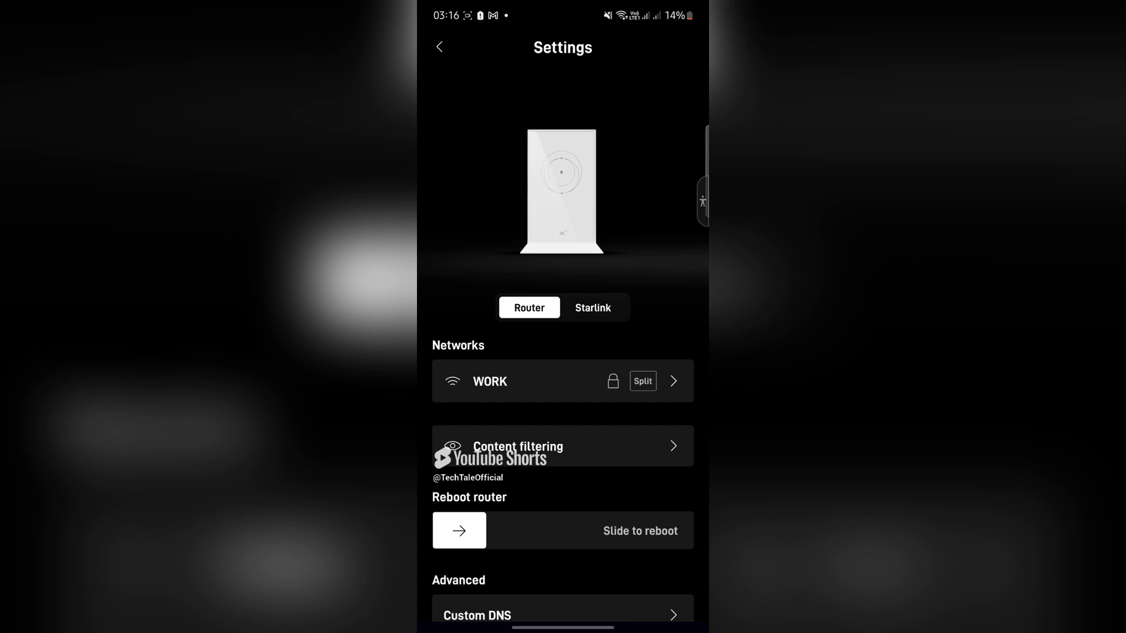
pyautogui.scroll(-3, 563, 396)
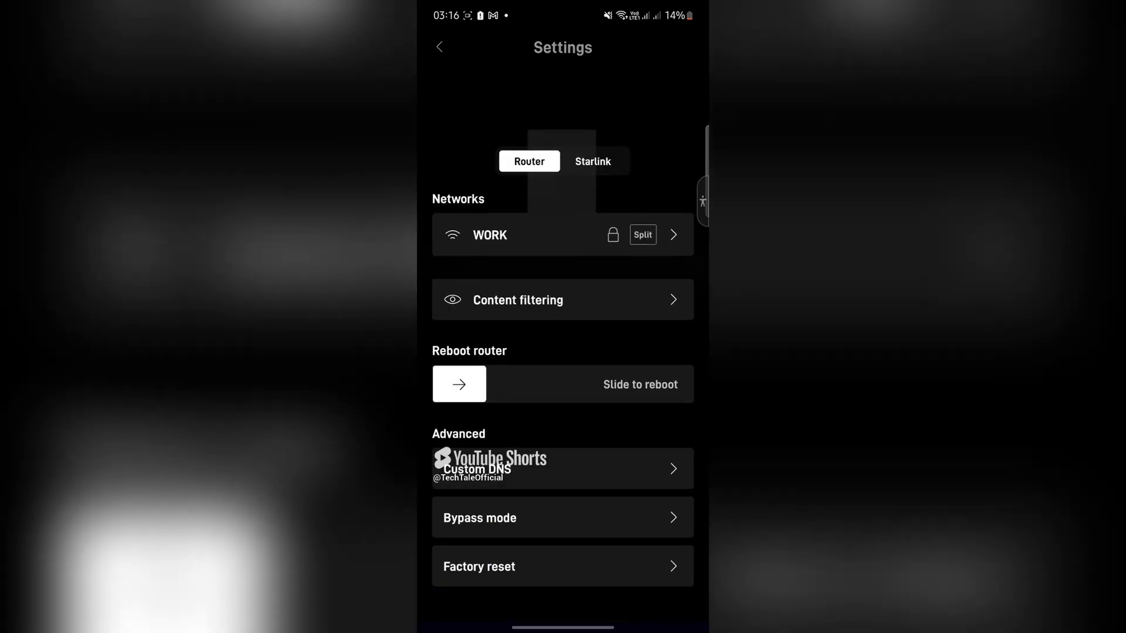
pyautogui.click(581, 566)
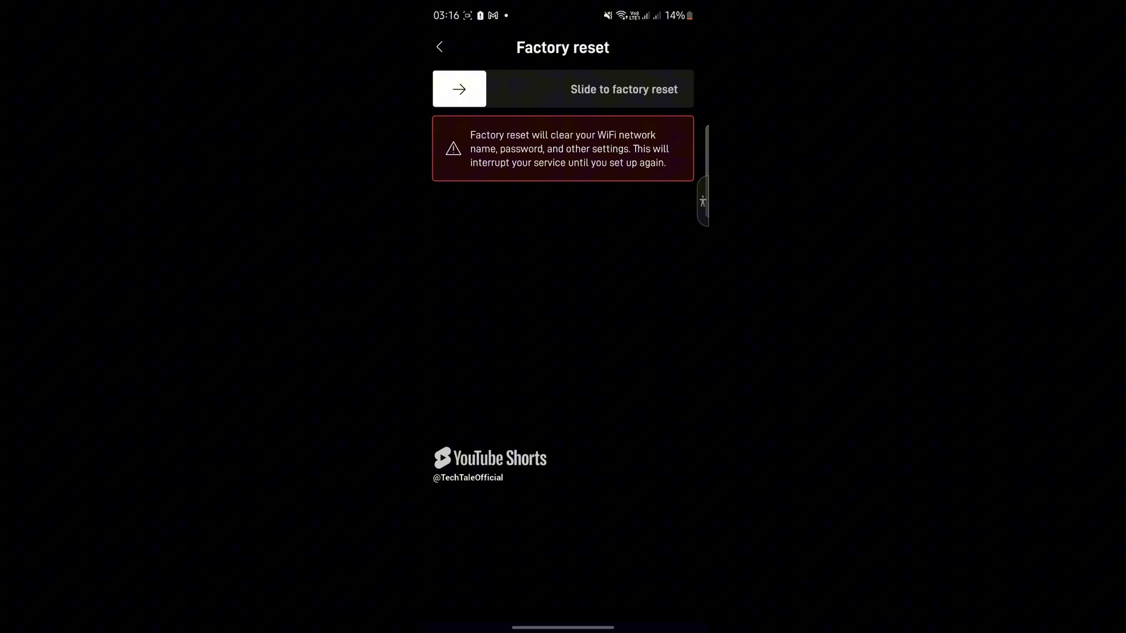